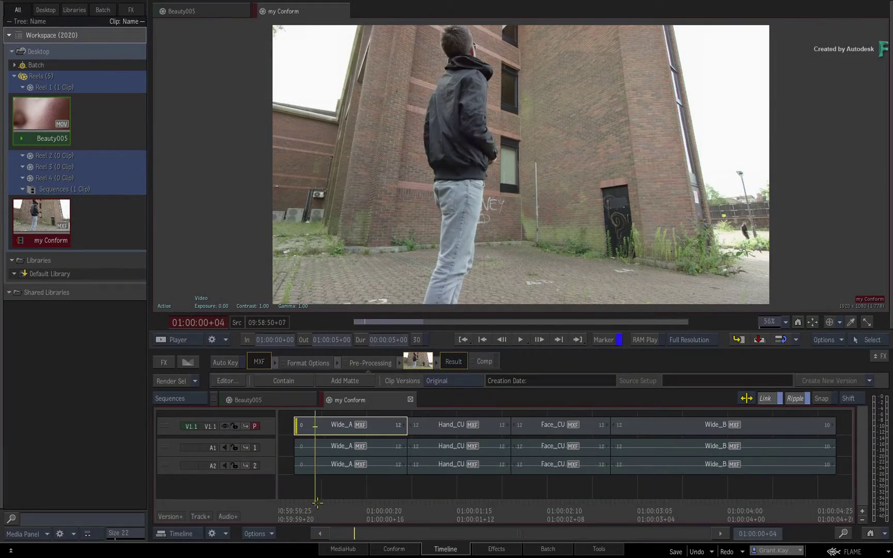
- Scrub the my Conform timeline across its shots and park the positioner on Hand_CU
left_click_drag(318, 502, 448, 465)
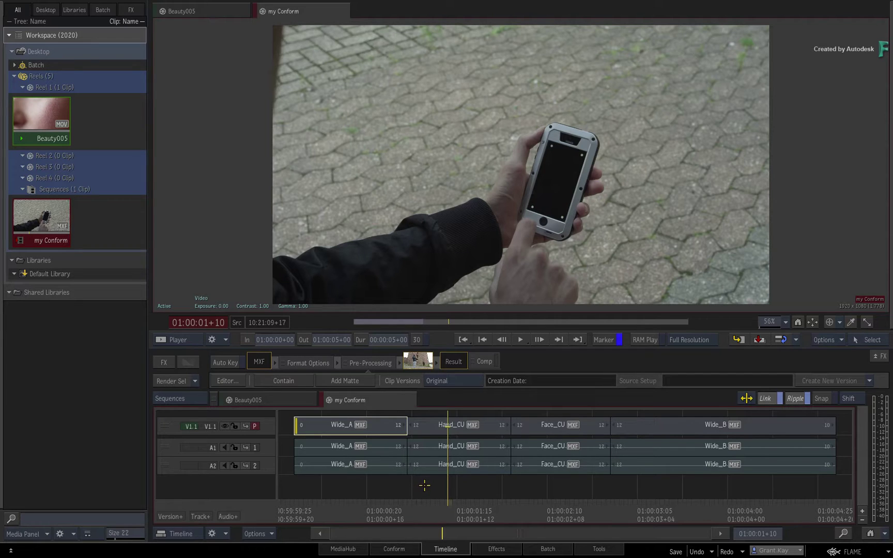
- Review the edit from Wide_A to Wide_B and view the Hand_CU segment's context menu
left_click_drag(421, 504, 671, 504)
left_click_drag(691, 469, 435, 481)
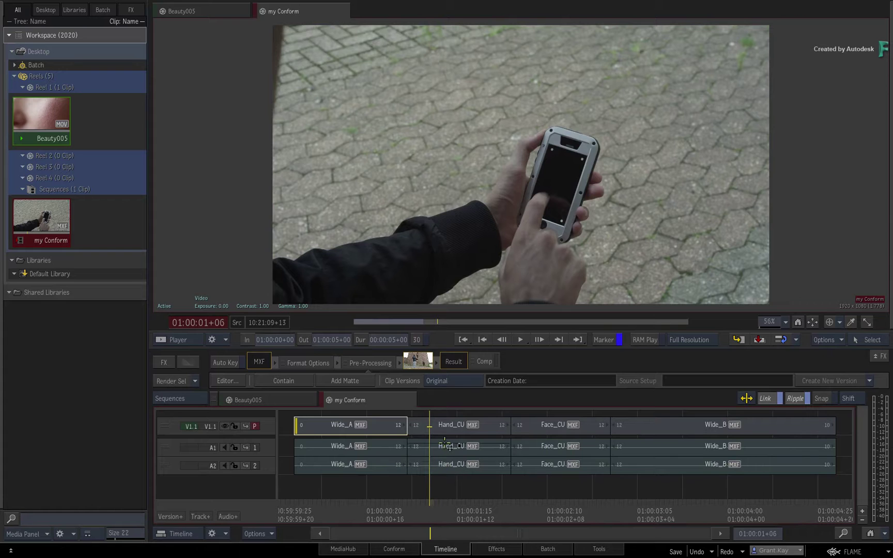
right_click(443, 426)
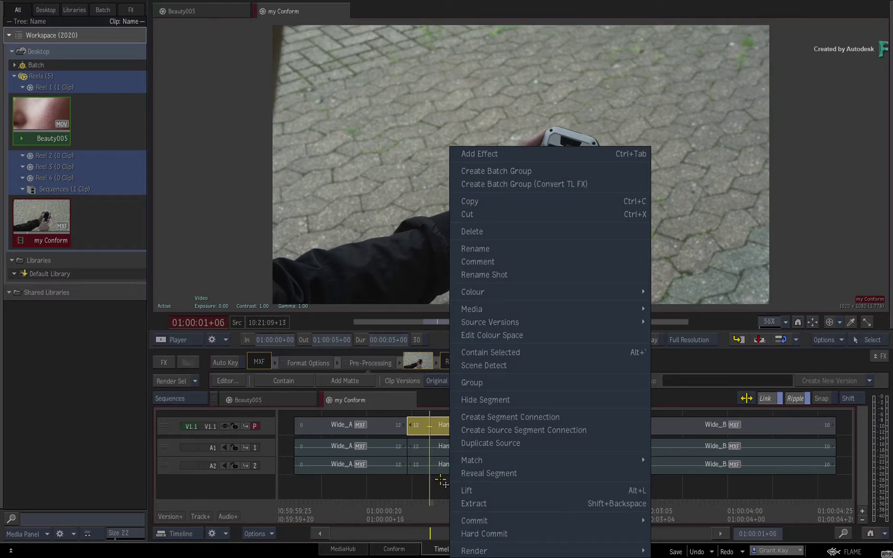
- Dismiss the menu, deselect Hand_CU and switch to Dolphin showing /var/tmp/python_samples
left_click(359, 431)
left_click(437, 482)
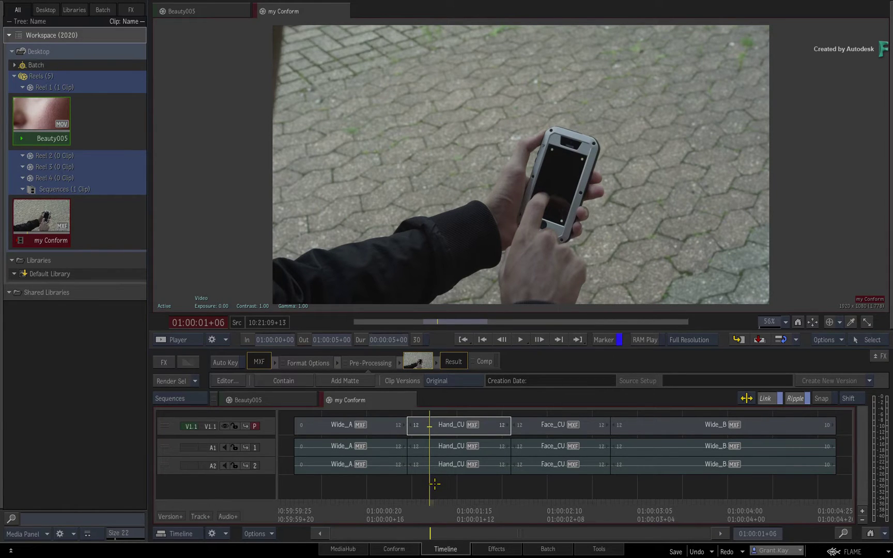
key("alt+Tab")
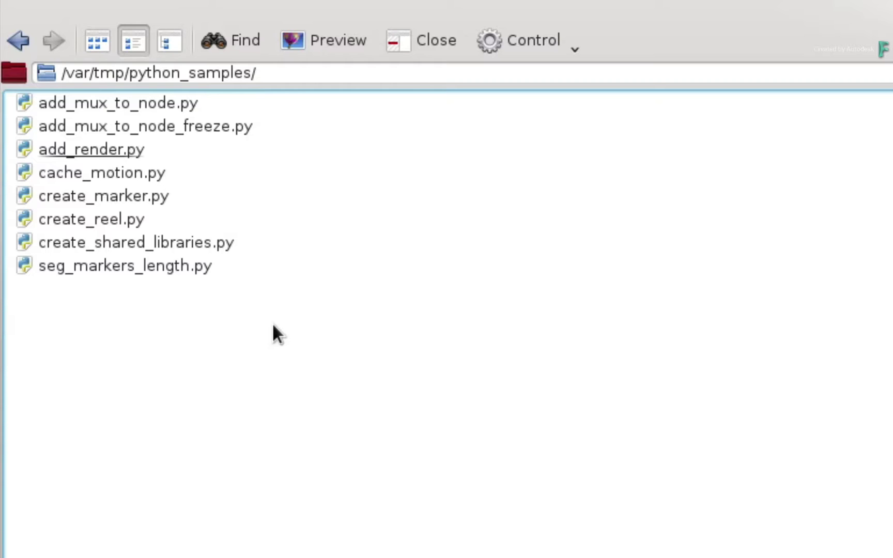
- Select and copy the eight sample .py scripts in /var/tmp/python_samples
left_click_drag(294, 333, 32, 89)
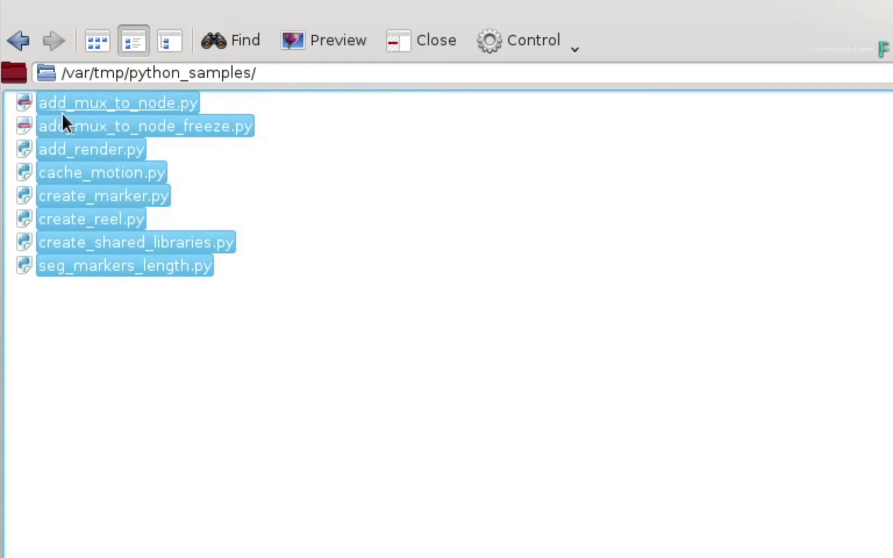
right_click(113, 97)
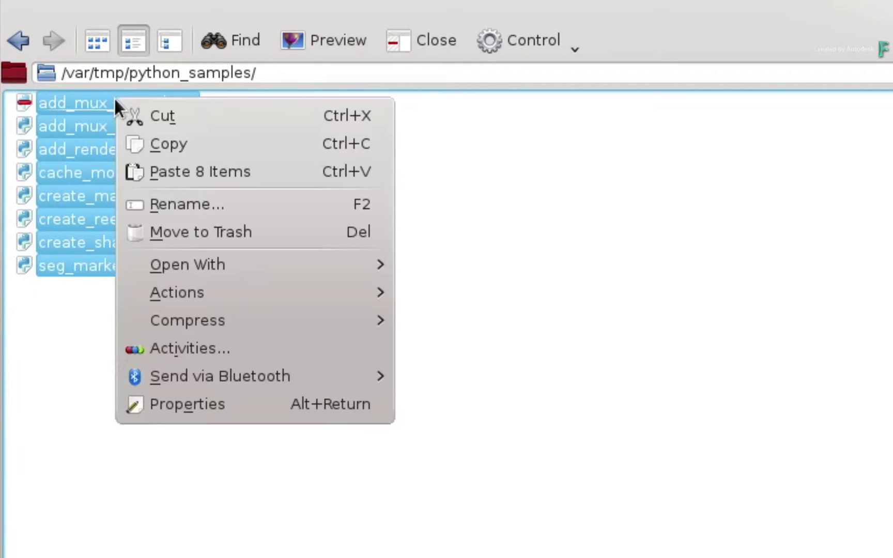
left_click(236, 141)
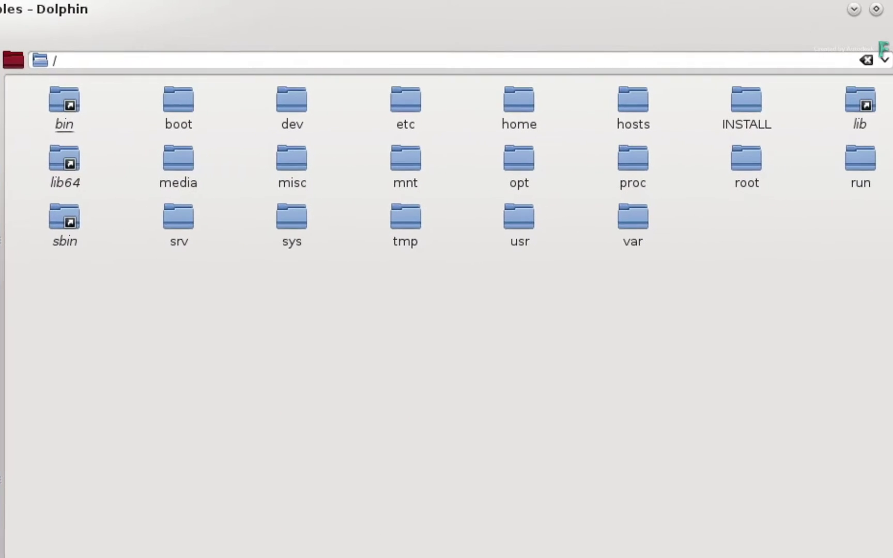
- Go to /opt/Autodesk/shared/python and paste the eight scripts there
left_click(84, 61)
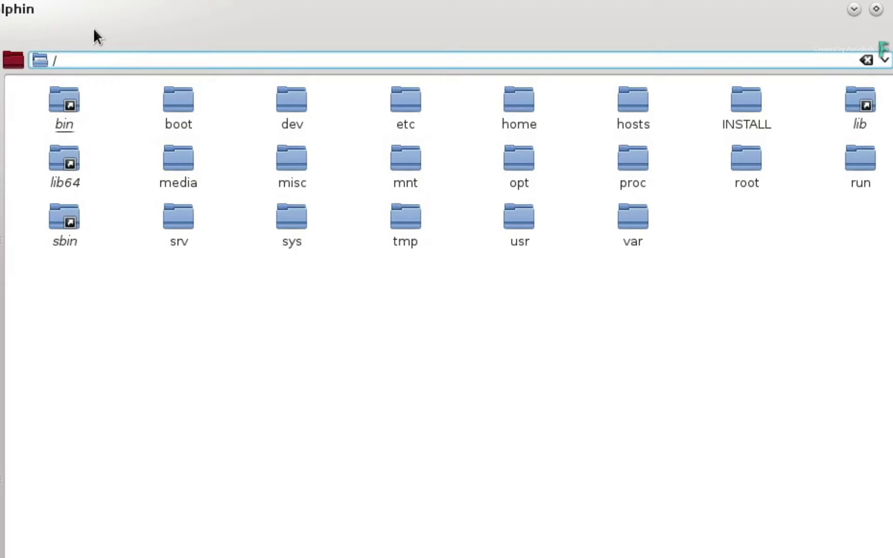
type("opt")
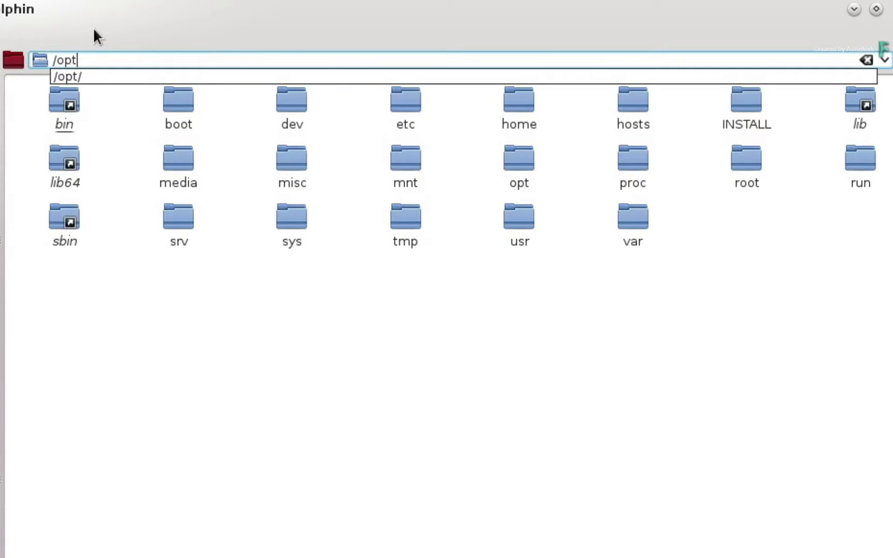
type("/auto")
key("Tab")
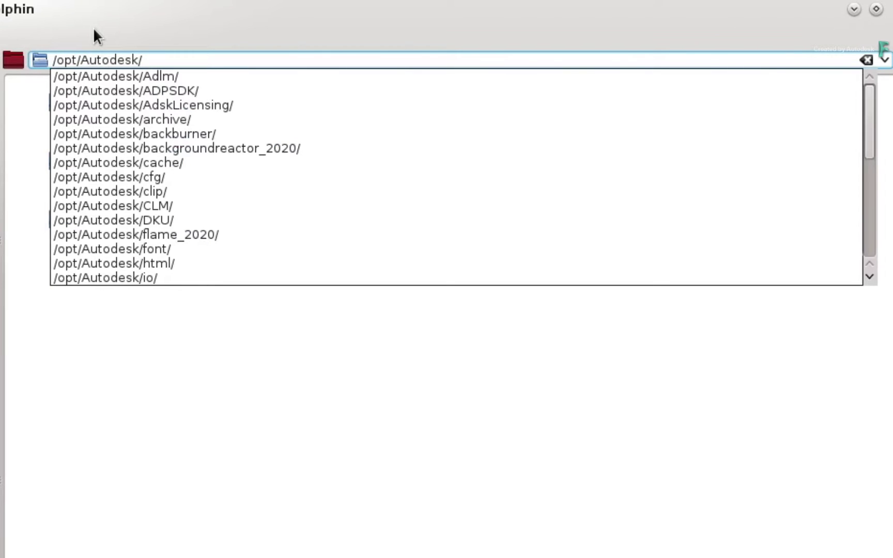
type("share")
key("Tab")
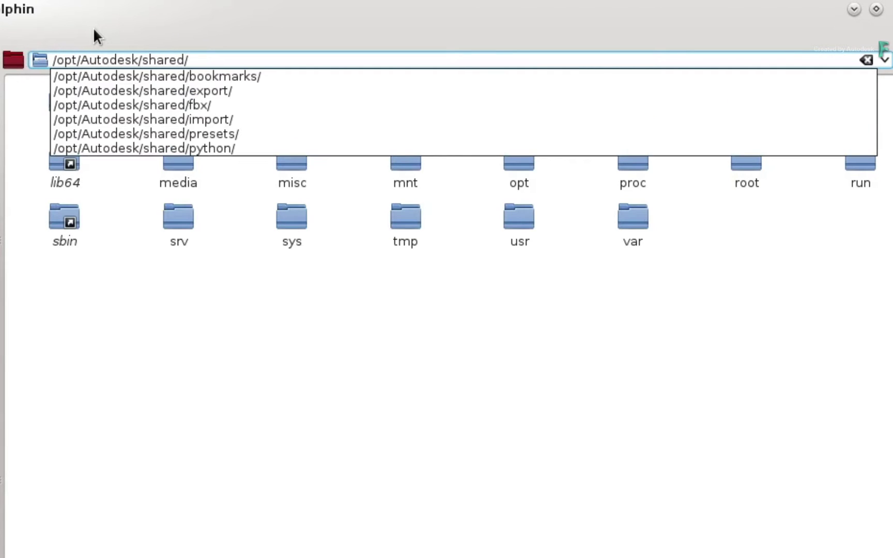
type("pyth")
key("Tab")
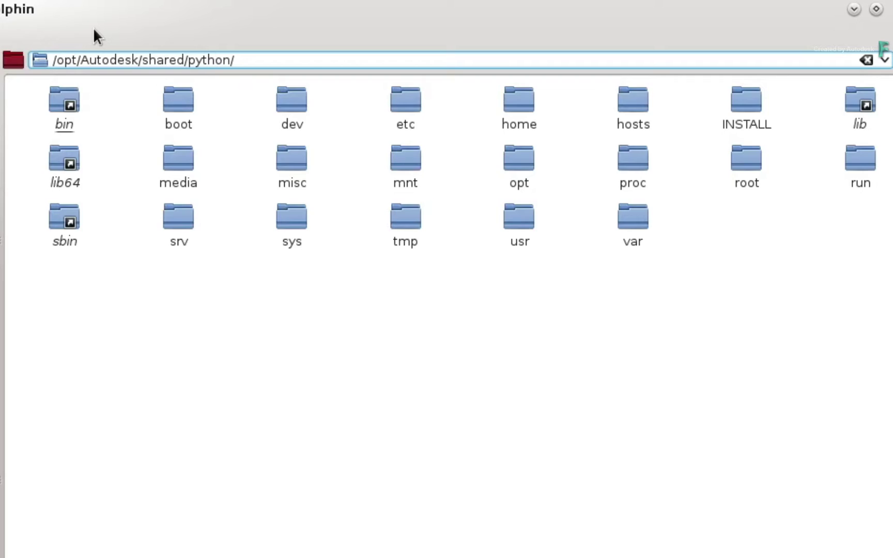
key("Return")
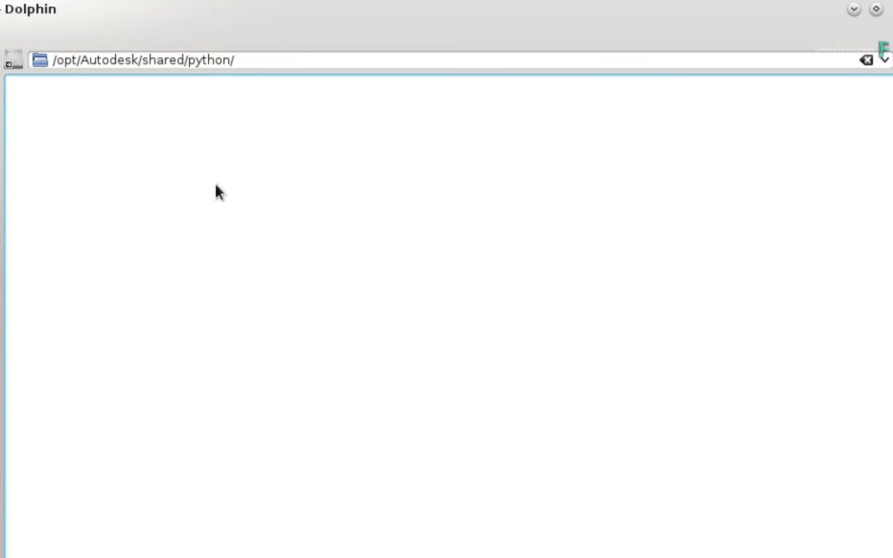
right_click(216, 185)
left_click(268, 290)
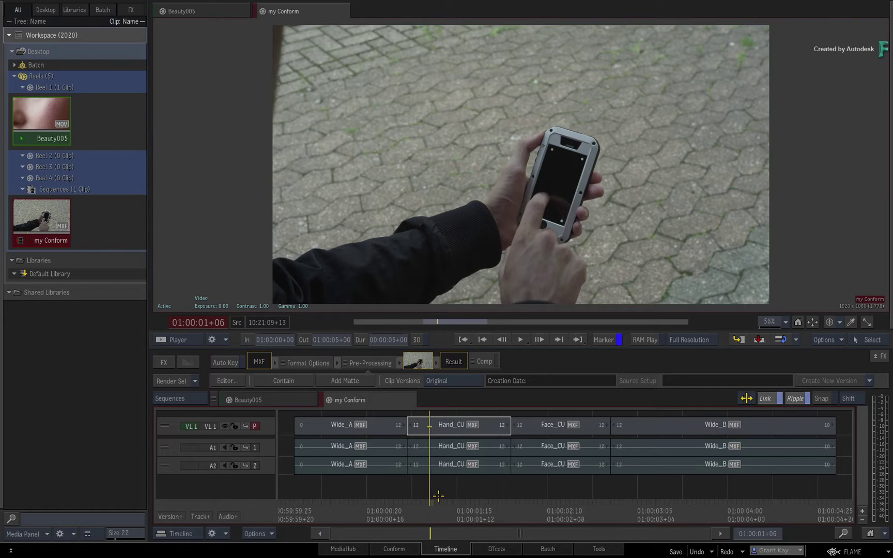
- Refresh Flame's Python hooks with Shift+Ctrl+P+H to load the sample scripts
key("ctrl+shift+p+h")
left_click(438, 425)
right_click(437, 426)
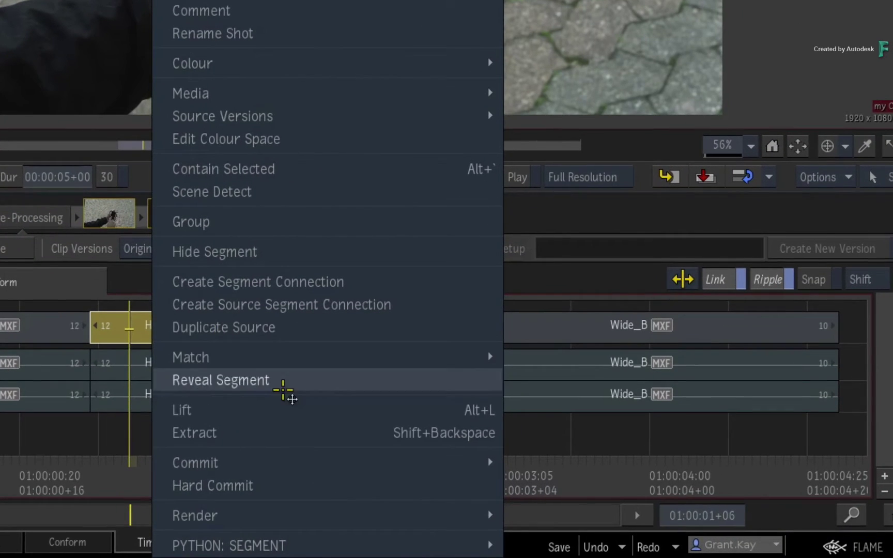
mouse_move(534, 550)
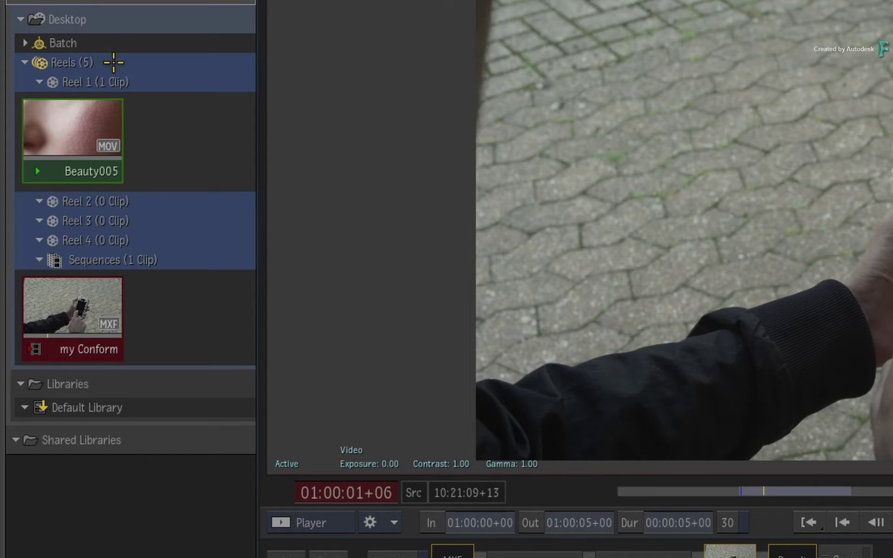
- Run PYTHON: REEL GROUP > Create Reel on Reels (5) to add an empty New Reel
right_click(62, 62)
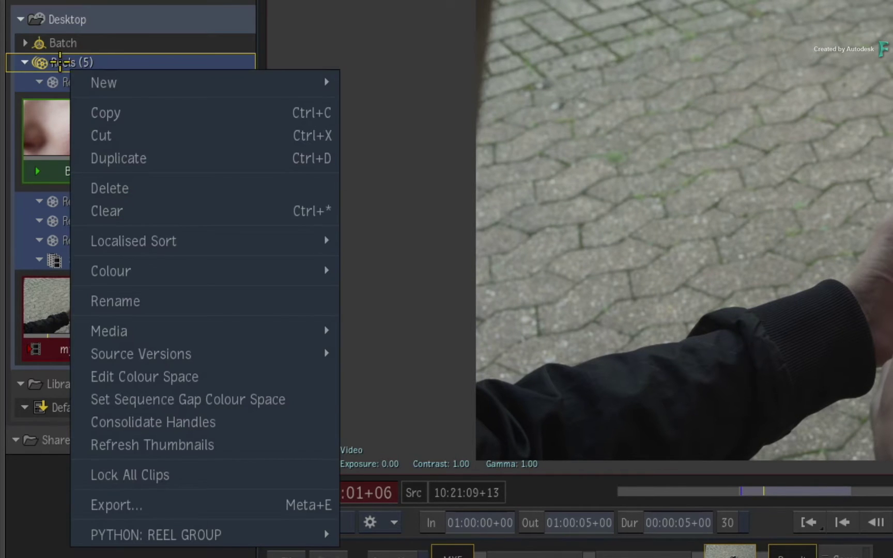
mouse_move(267, 528)
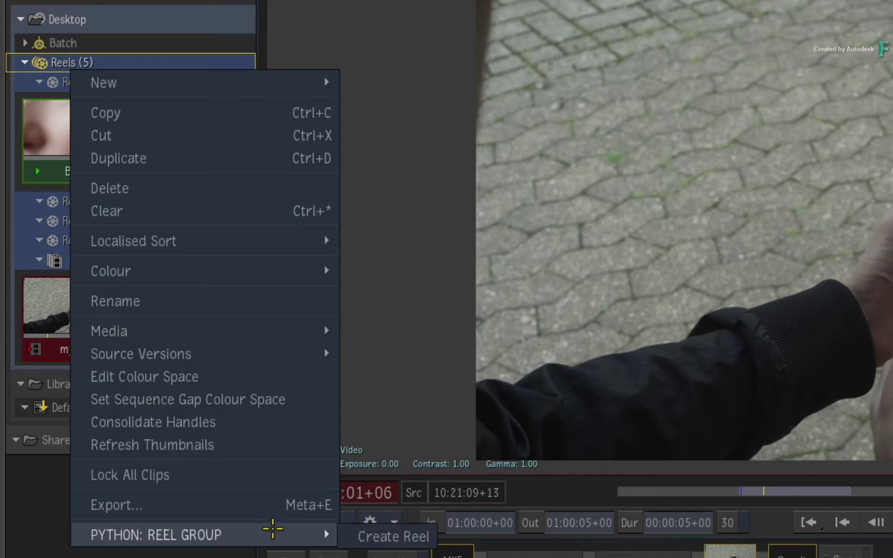
left_click(346, 536)
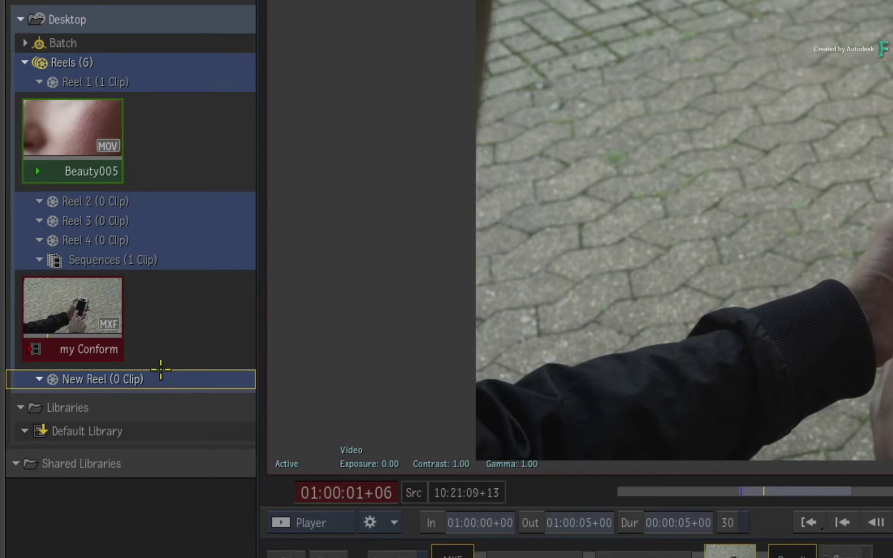
- Run the Desktop's Create Batch and Cache Motion Vectors Map Python action
right_click(100, 17)
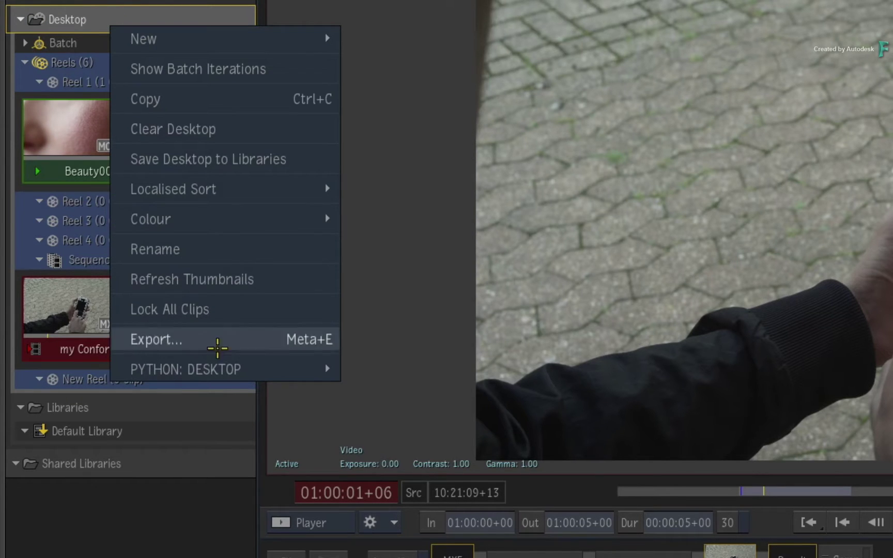
mouse_move(246, 369)
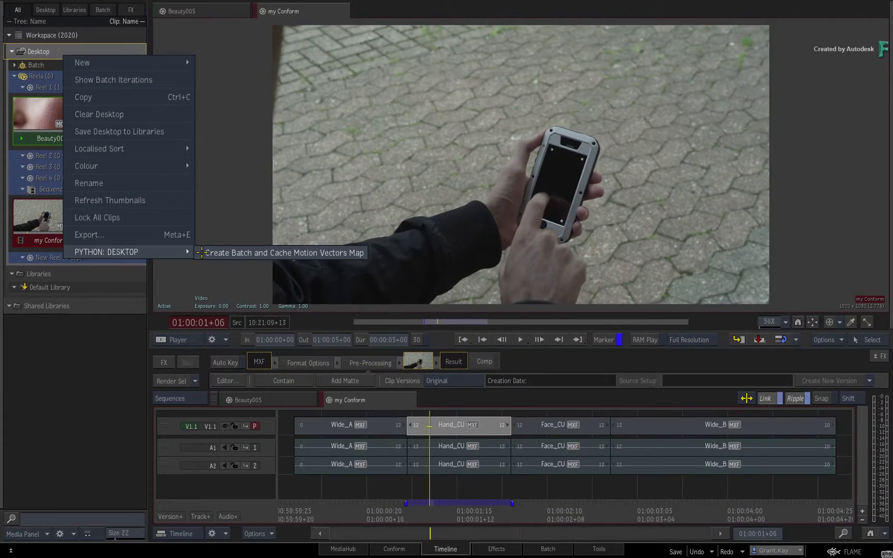
left_click(348, 369)
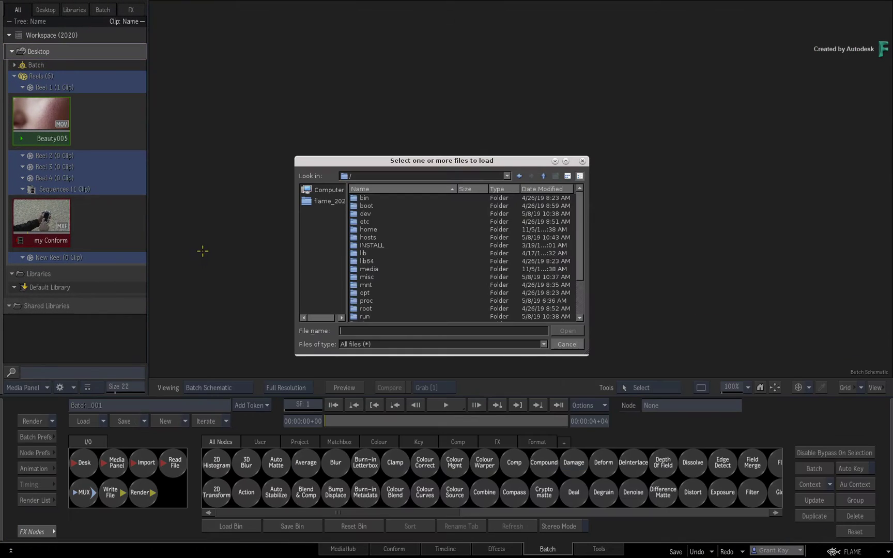
- Load 2_point_Stab.mov from /mnt/StorageMedia/MEDIA/Mov, stop the analysis and recentre the schematic
left_click(412, 176)
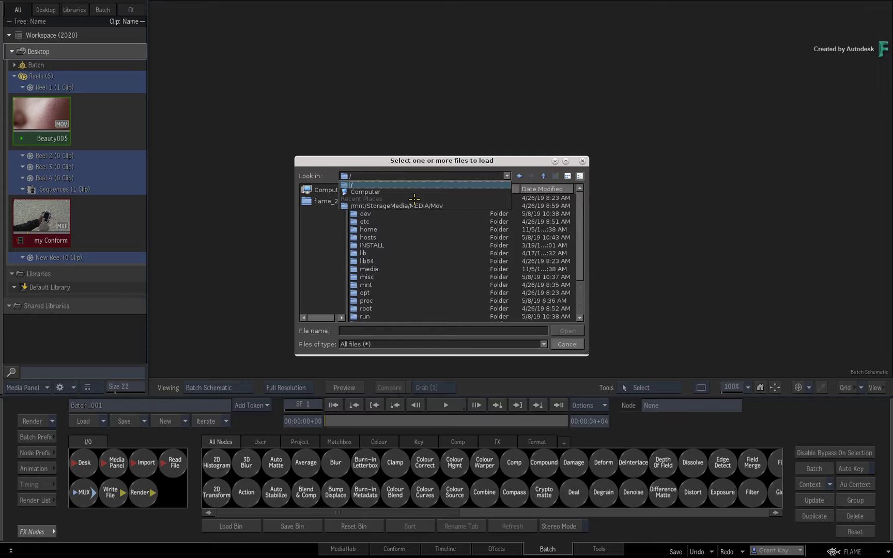
left_click(402, 205)
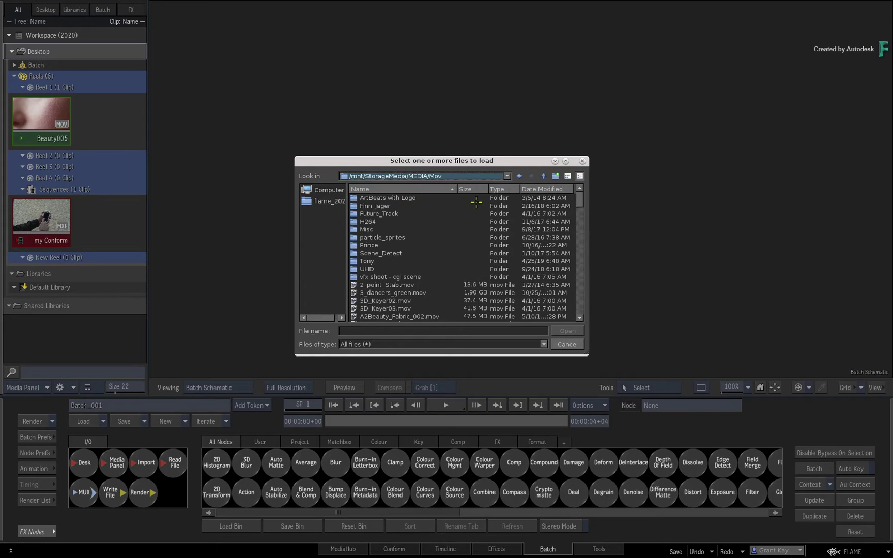
left_click(399, 285)
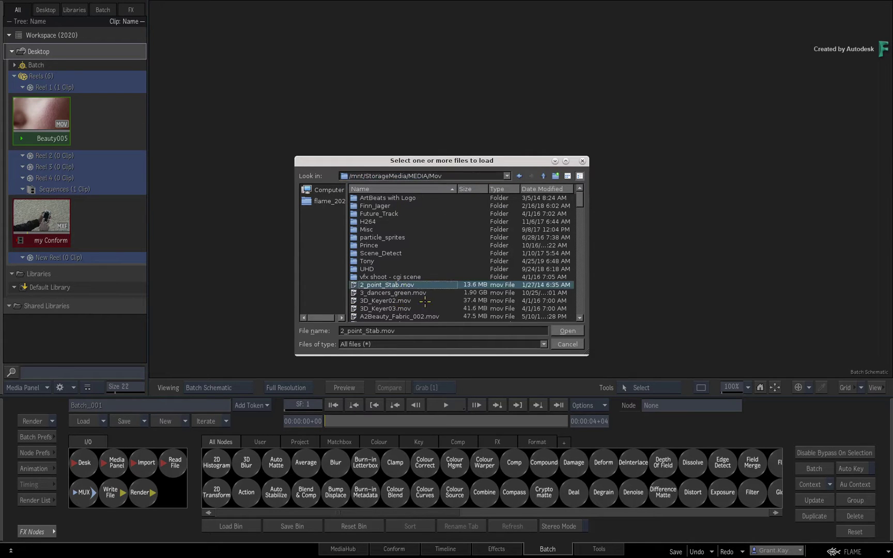
left_click(567, 330)
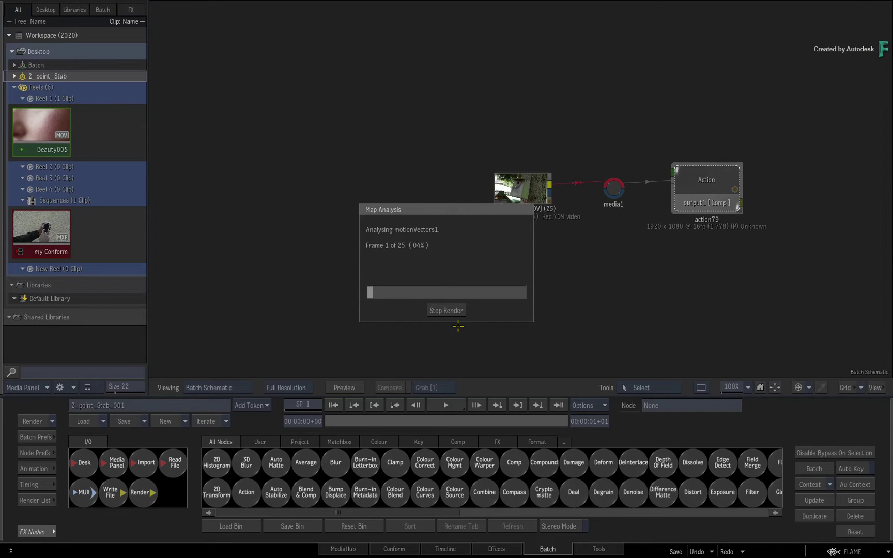
left_click(454, 312)
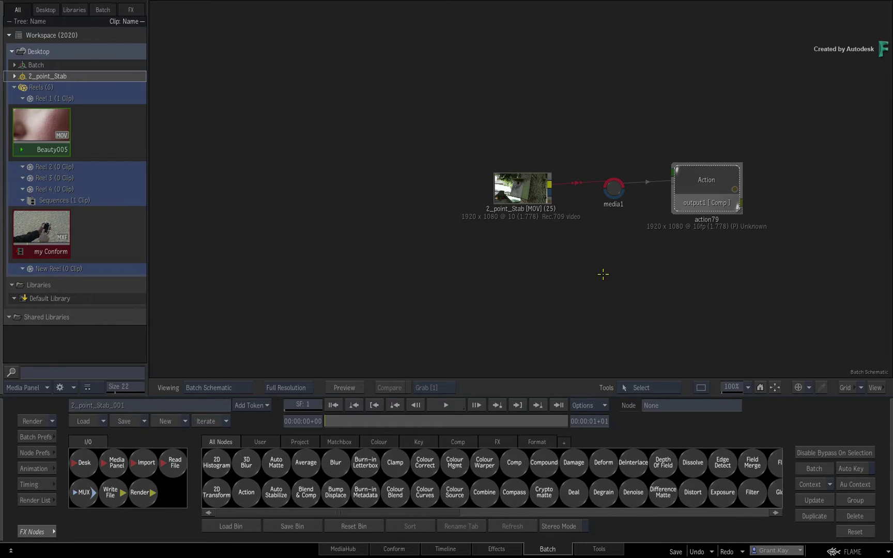
left_click_drag(604, 274, 458, 257)
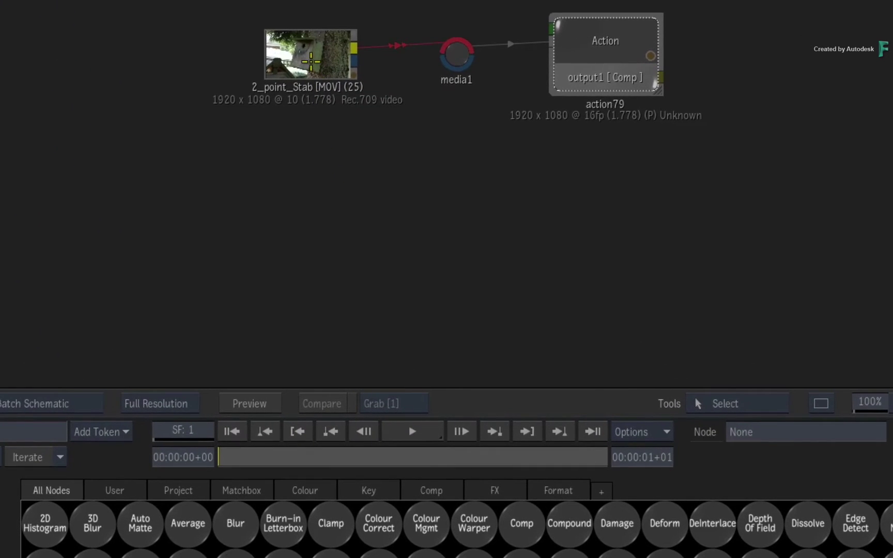
right_click(375, 167)
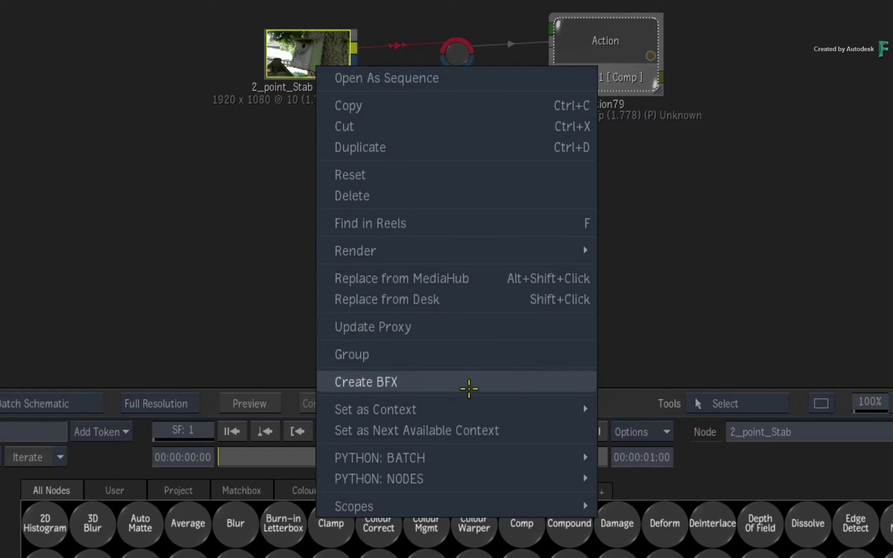
mouse_move(494, 483)
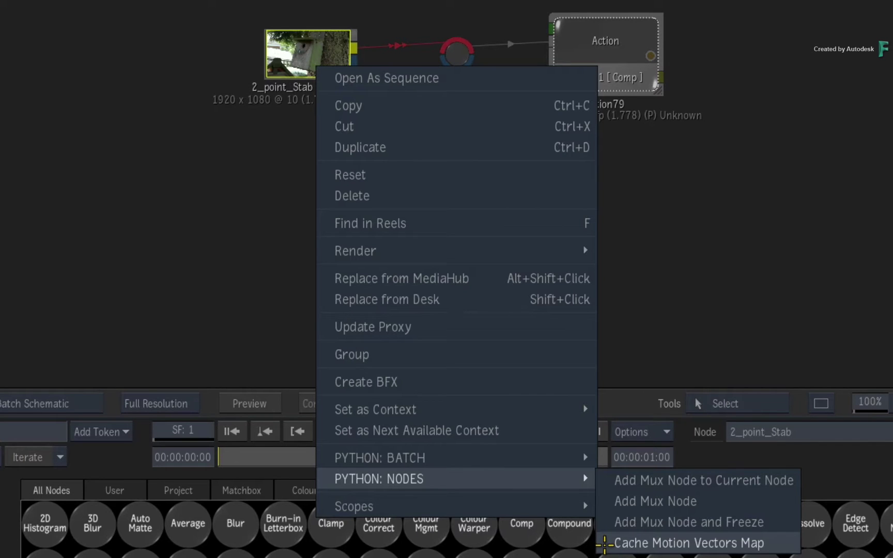
left_click(702, 228)
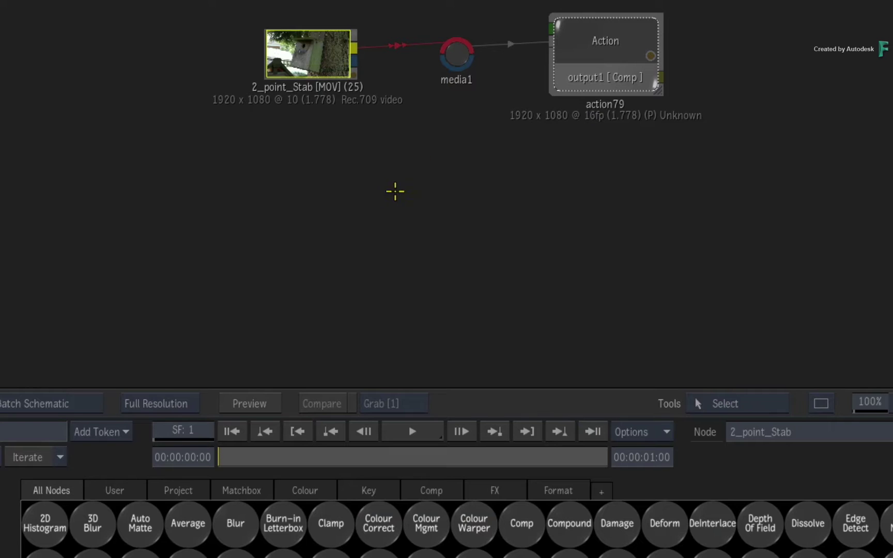
- Add render81 via PYTHON: BATCH > Add Render Node and link action79's output into it
right_click(383, 199)
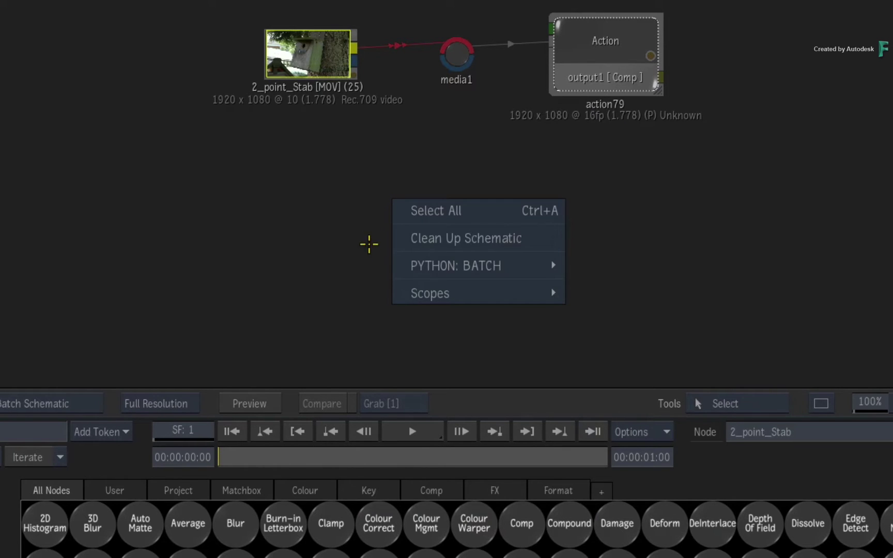
mouse_move(462, 265)
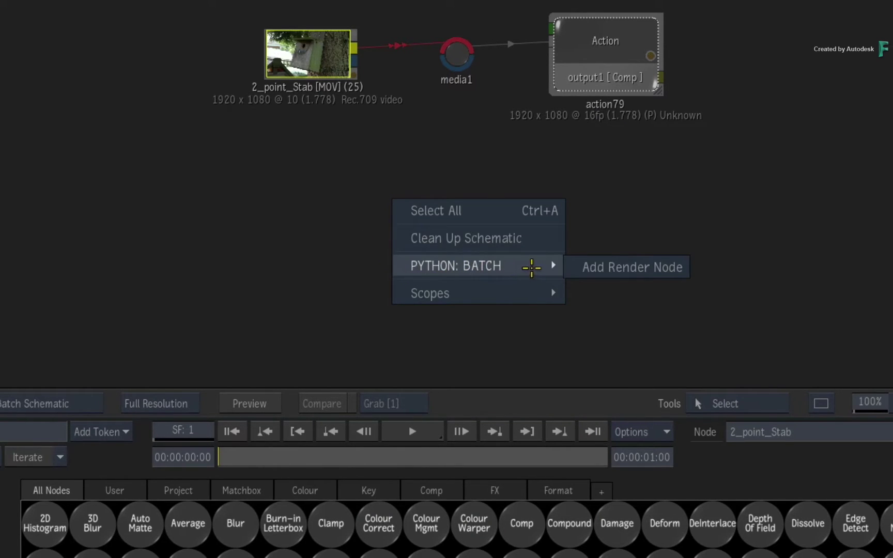
left_click(595, 266)
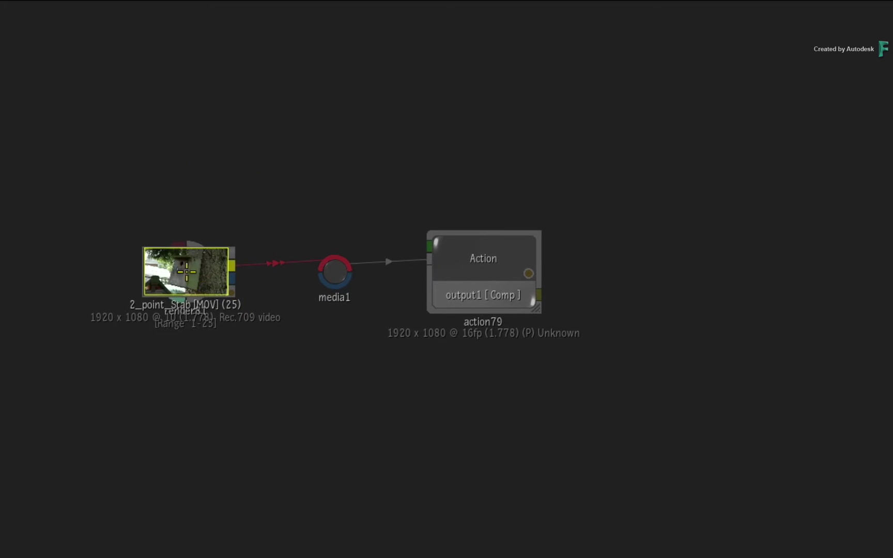
left_click(627, 297)
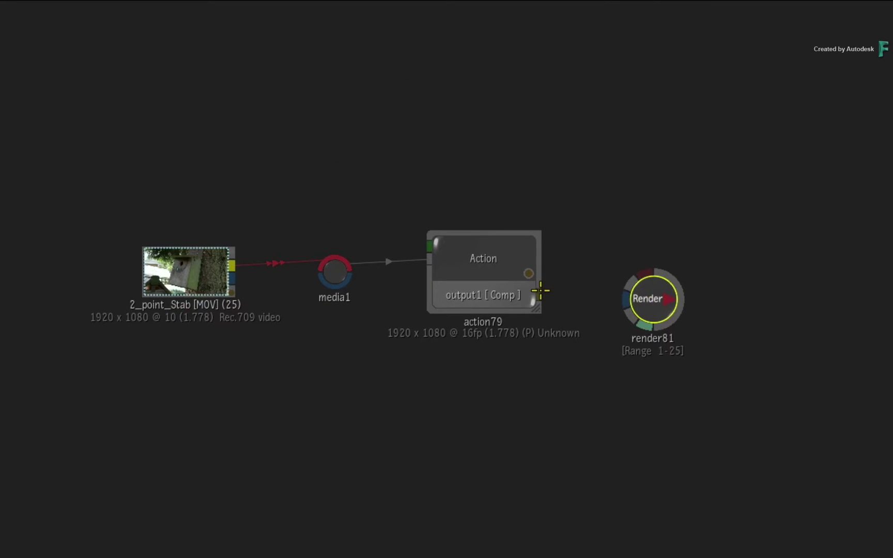
left_click_drag(540, 291, 650, 298)
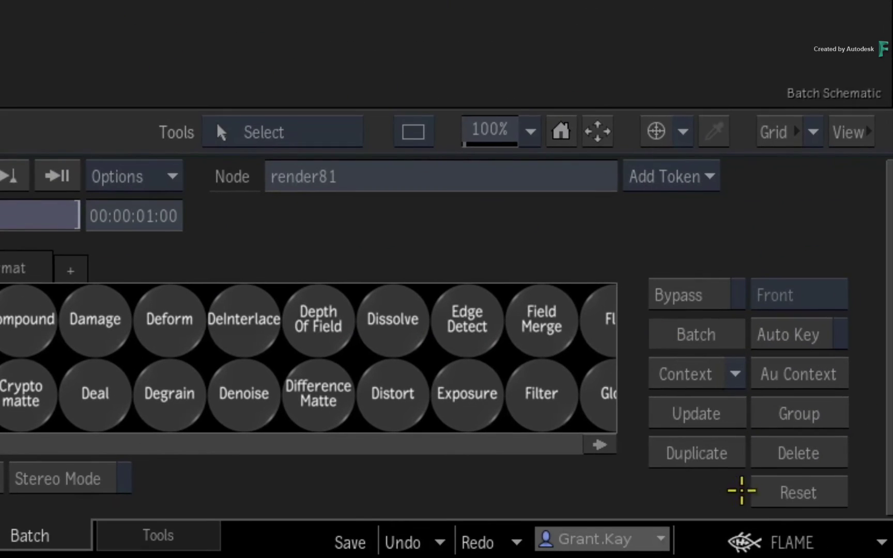
- Assign Alt+Shift+Ctrl+R to the Media Panel Create Reel hook in Keyboard Shortcuts
left_click(747, 543)
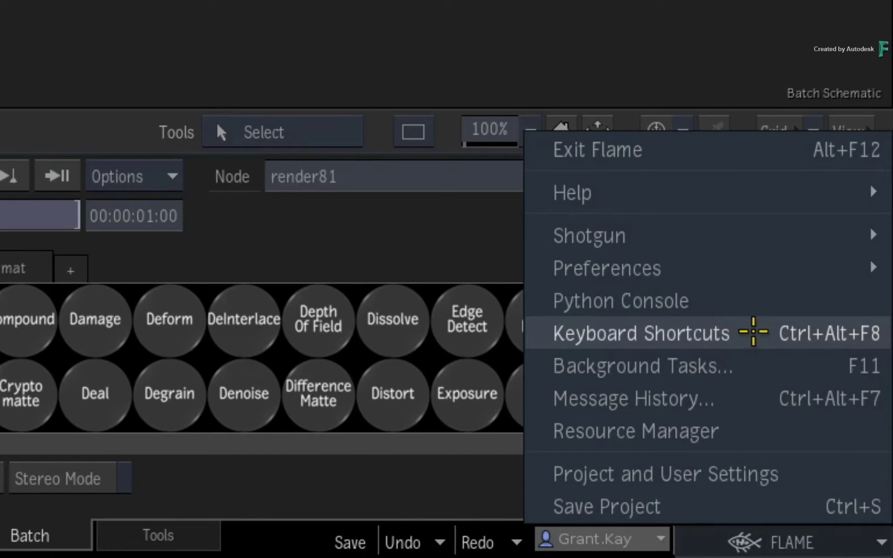
left_click(755, 331)
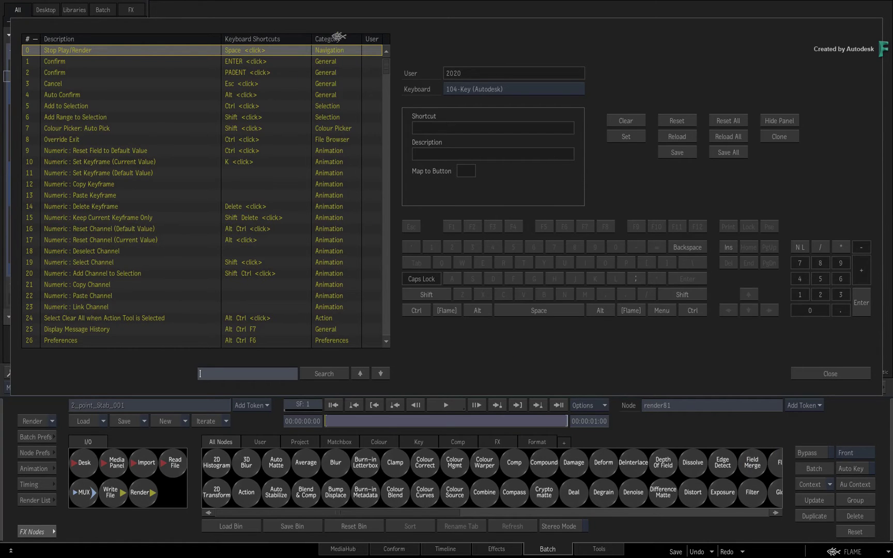
left_click(334, 39)
left_click_drag(388, 67, 390, 156)
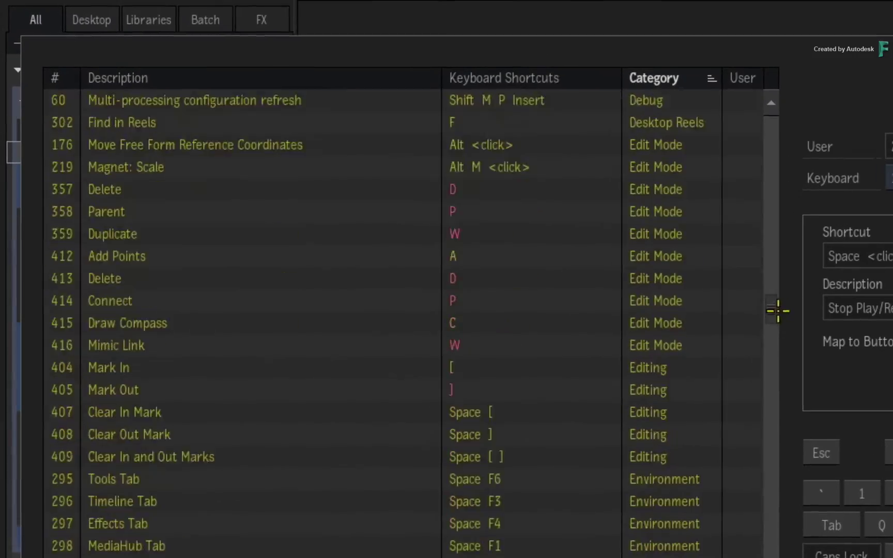
left_click_drag(778, 311, 796, 420)
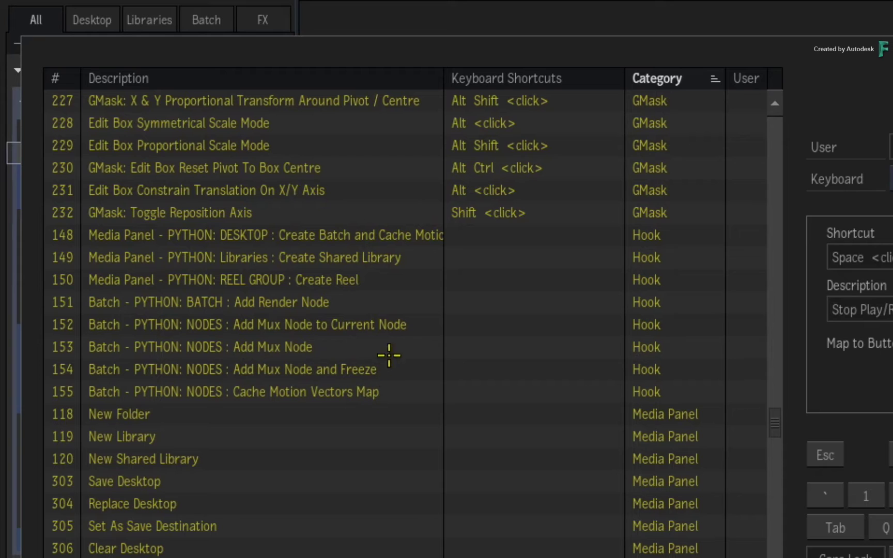
left_click(406, 277)
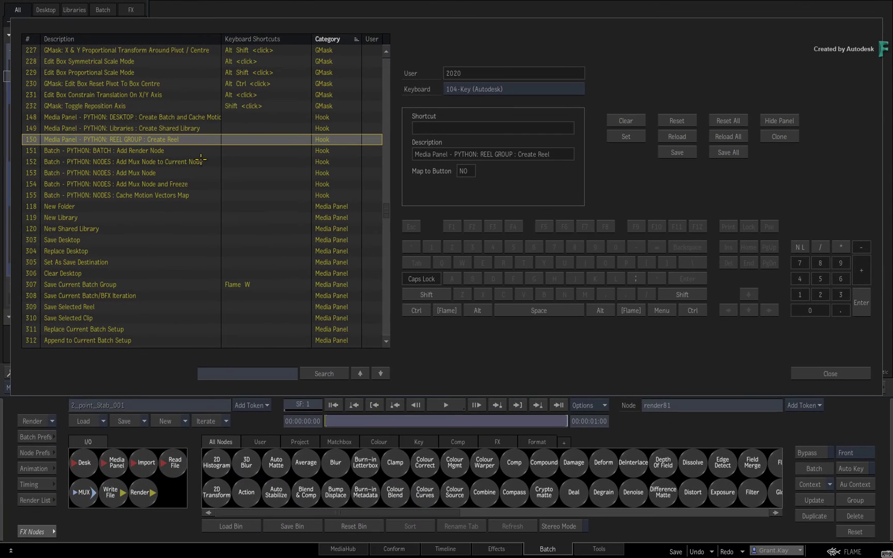
key("ctrl+alt+shift")
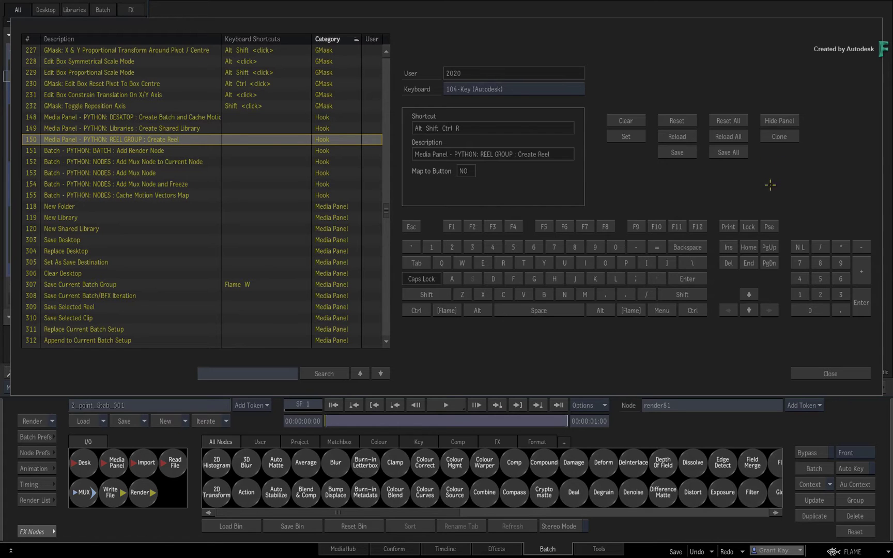
left_click(851, 374)
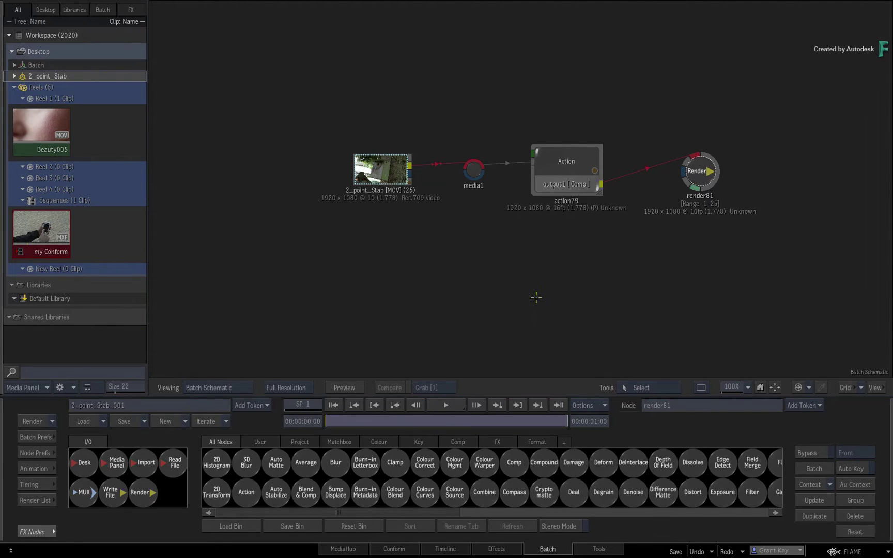
- Switch to the Timeline and scrub my Conform to 01:00:02+04 on Face_CU
left_click(448, 549)
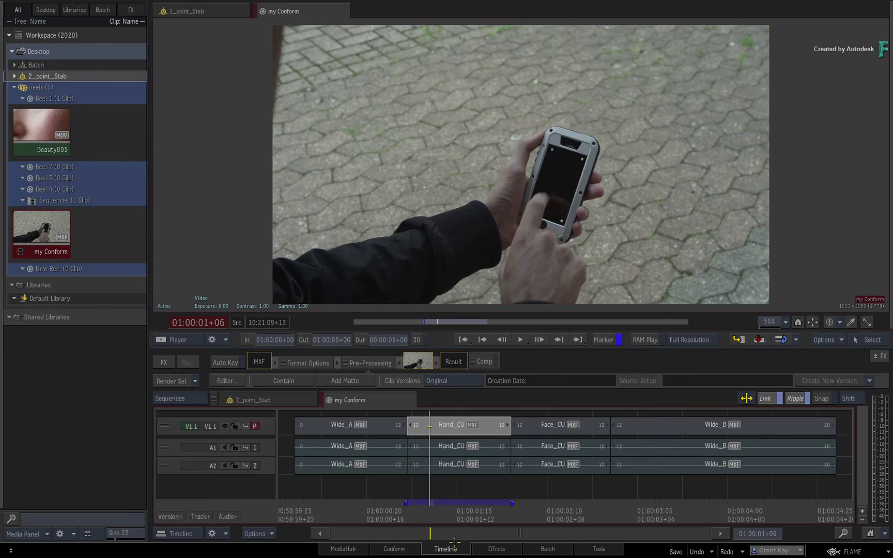
mouse_move(441, 512)
left_mouse_down()
mouse_move(472, 516)
mouse_move(434, 517)
left_mouse_up()
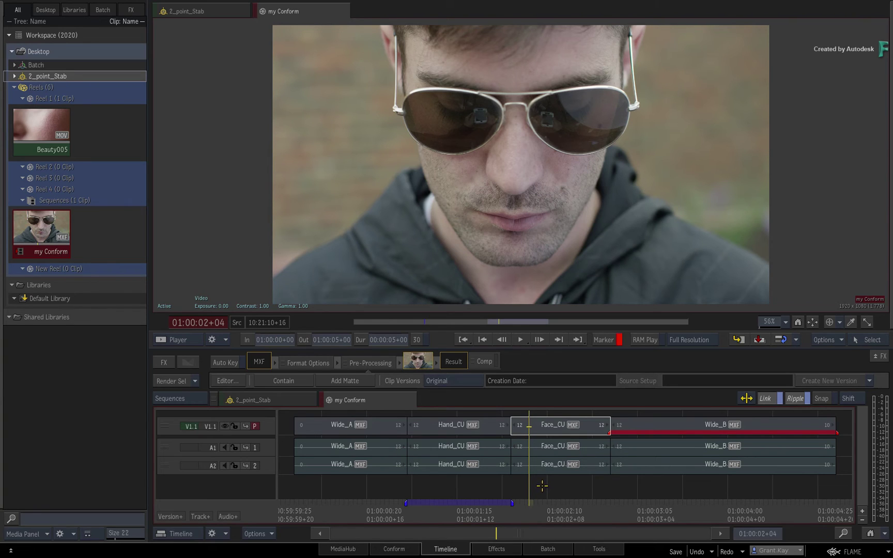
key("alt+Tab")
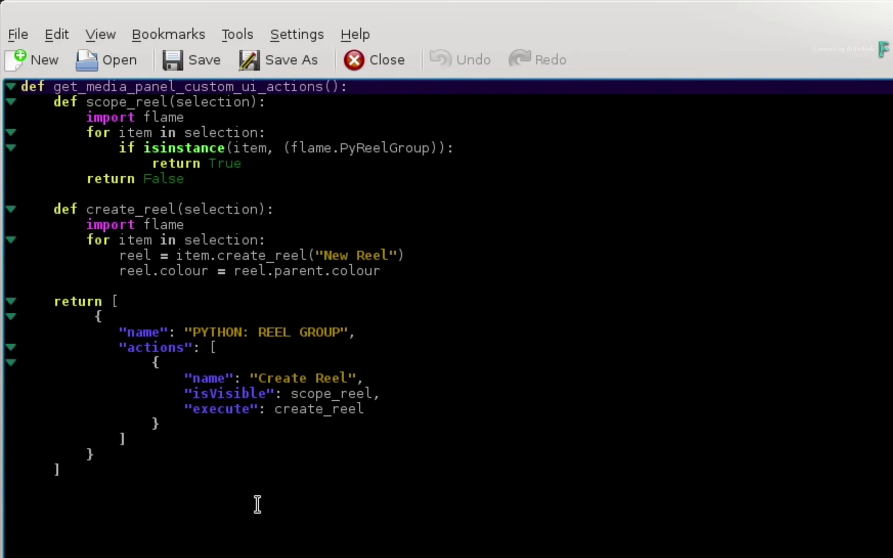
left_click(47, 194)
left_click_drag(46, 194, 465, 265)
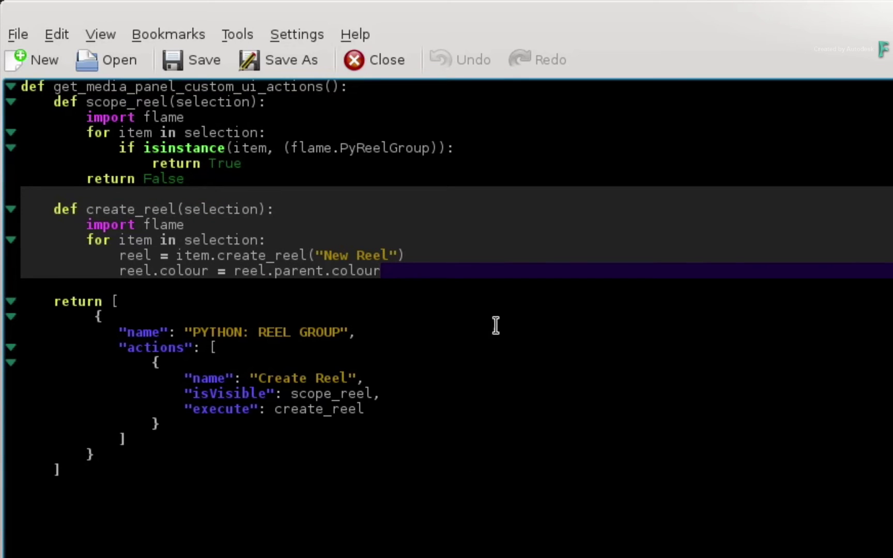
left_click(493, 300)
left_click_drag(207, 181, 20, 87)
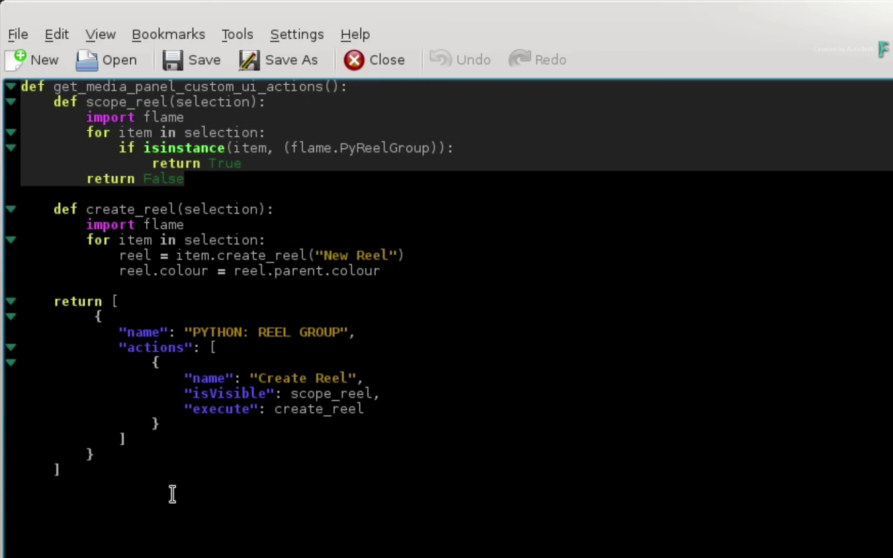
left_click_drag(33, 298, 404, 473)
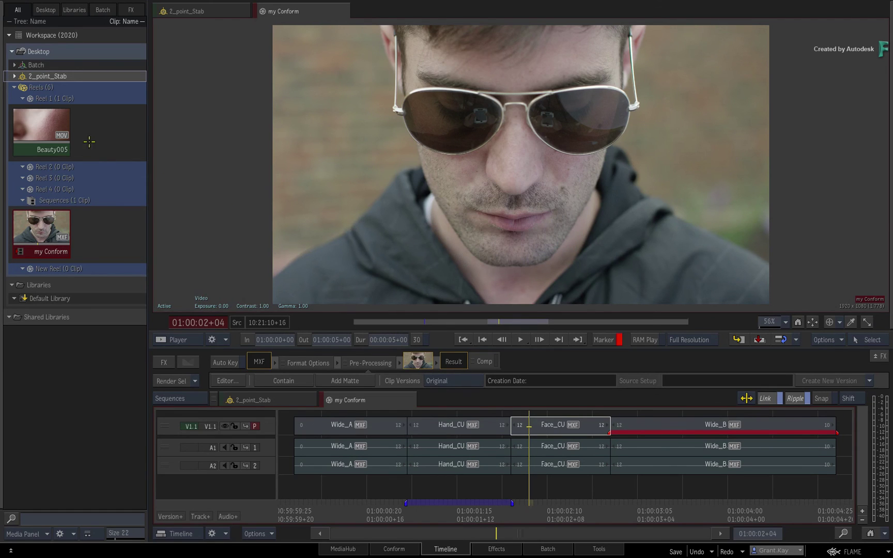
- Add New Reel 1 via PYTHON: REEL GROUP > Create Reel on Reels (6), then scrub my Conform
right_click(45, 88)
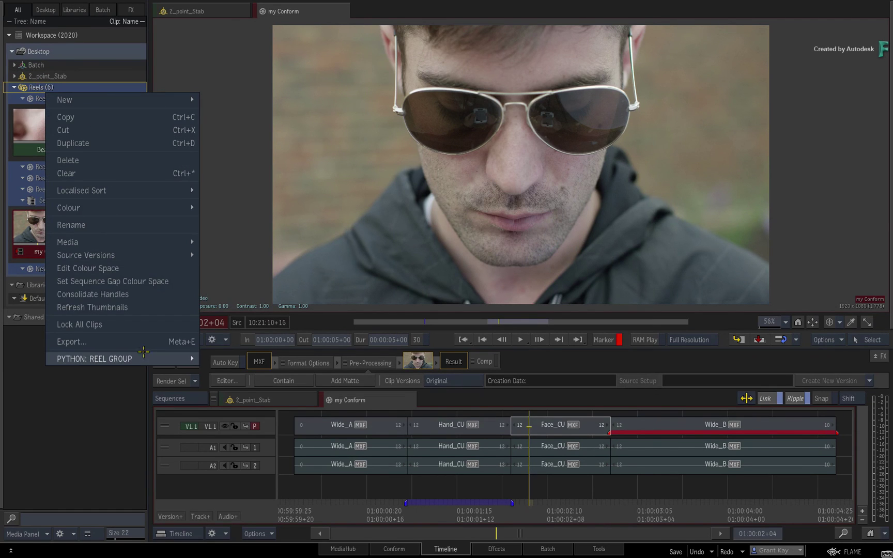
mouse_move(145, 358)
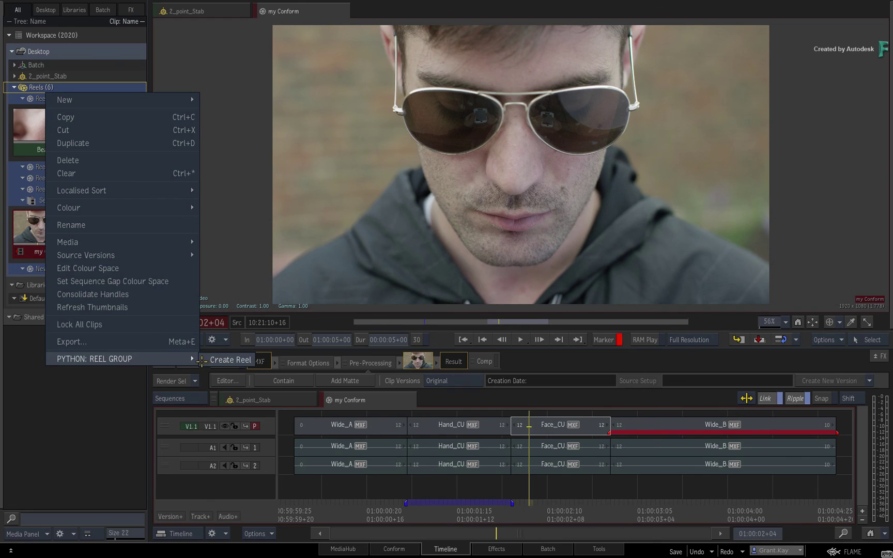
left_click(202, 360)
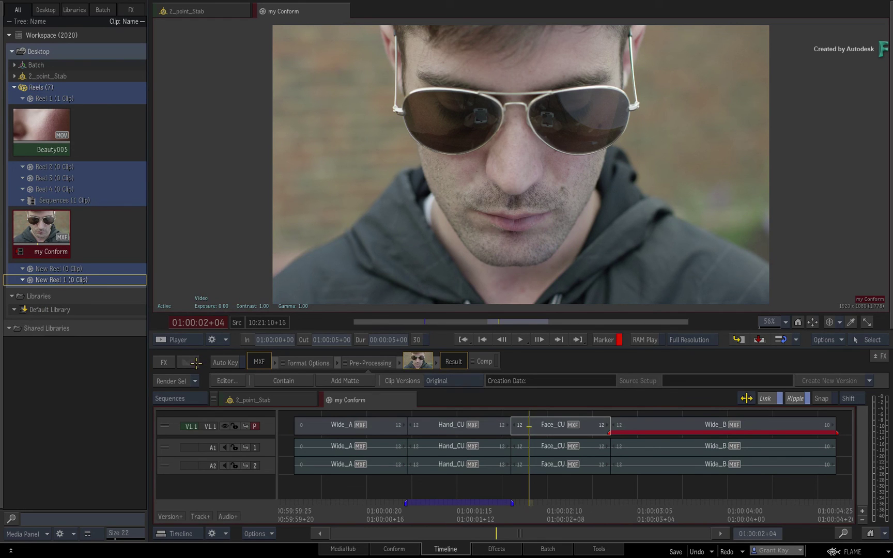
left_click_drag(532, 504, 380, 503)
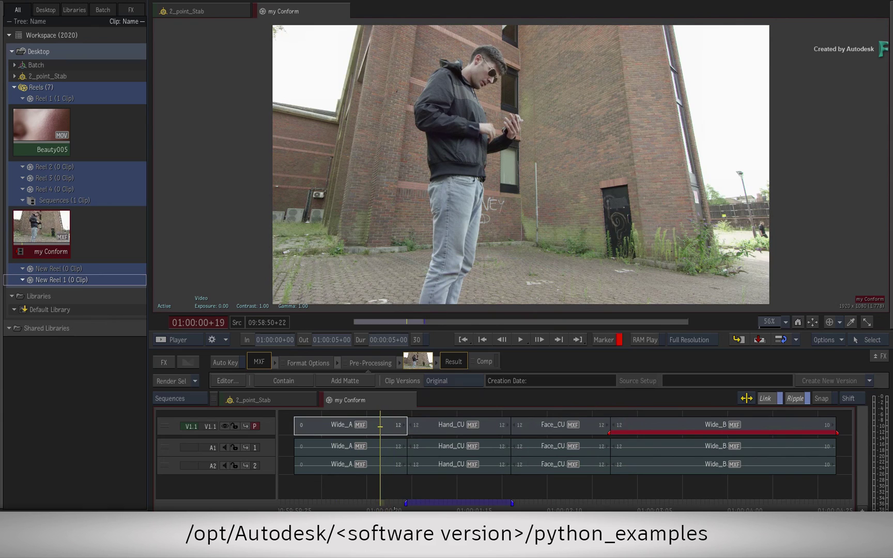